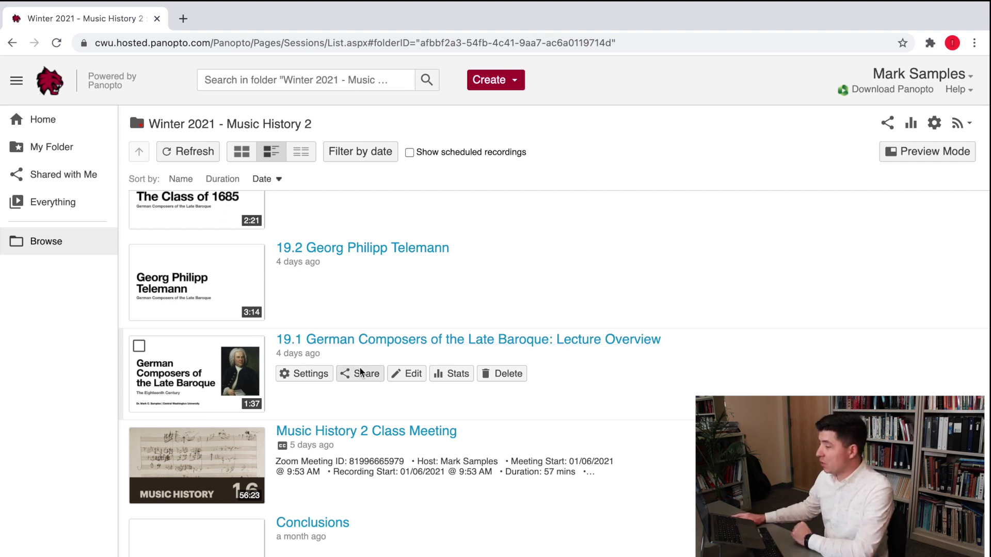
Open the recording "19.1 German Composers of the Late Baroque: Lecture Overview" for editing and play its first 30 seconds
left_click(406, 380)
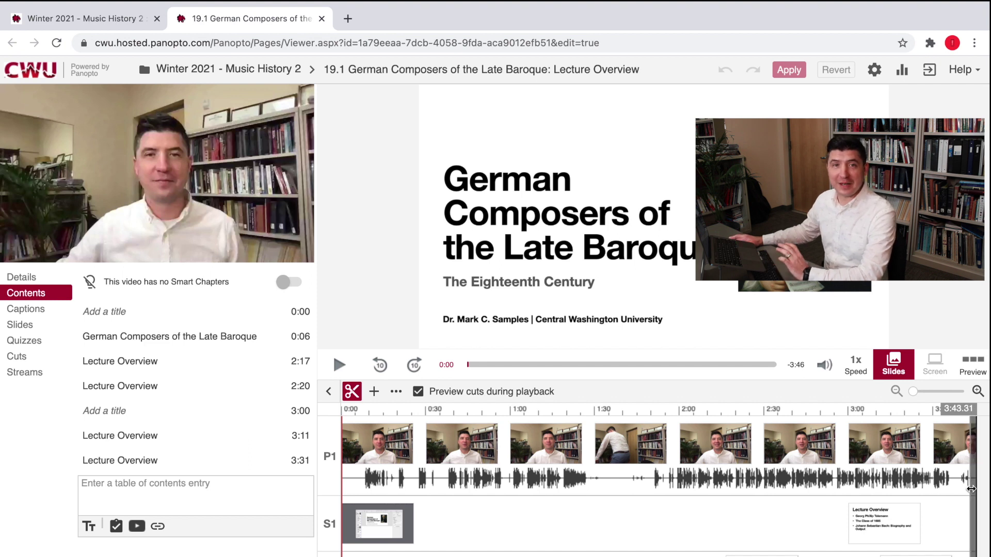
left_click(340, 365)
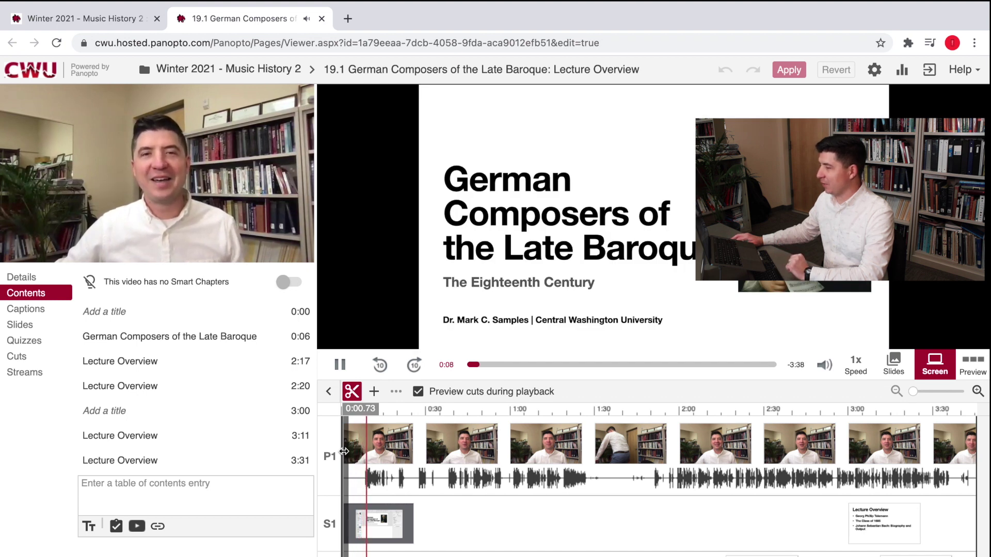
left_click(337, 368)
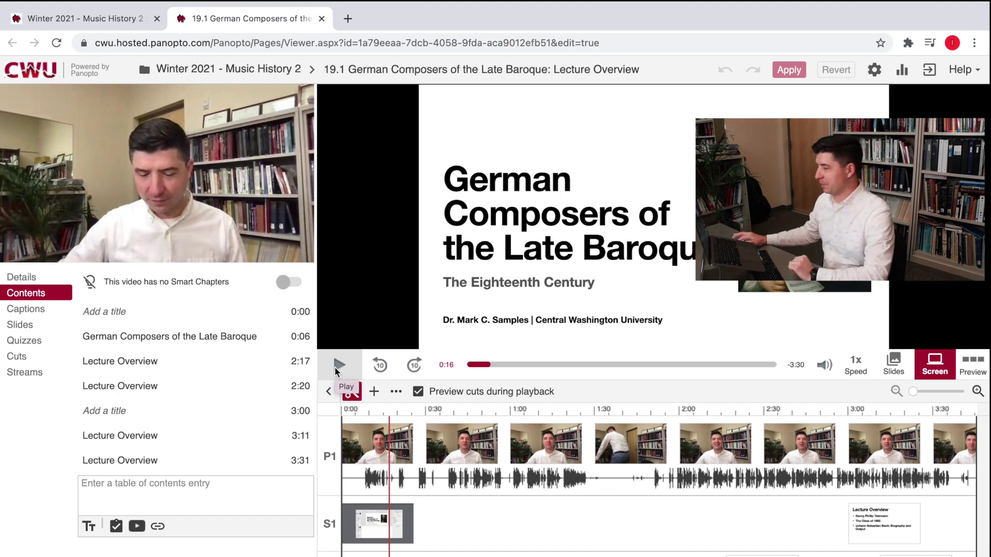
left_click(335, 370)
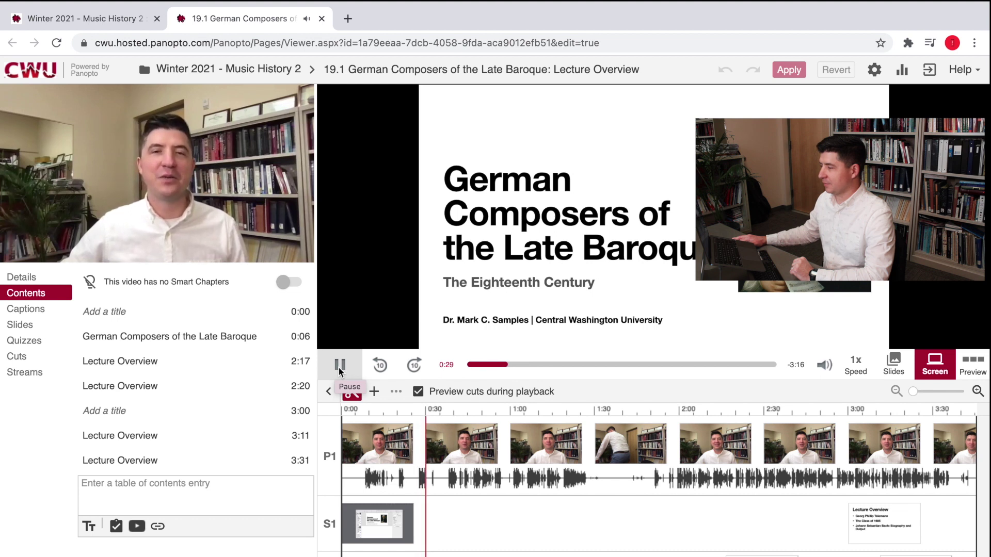
left_click(339, 367)
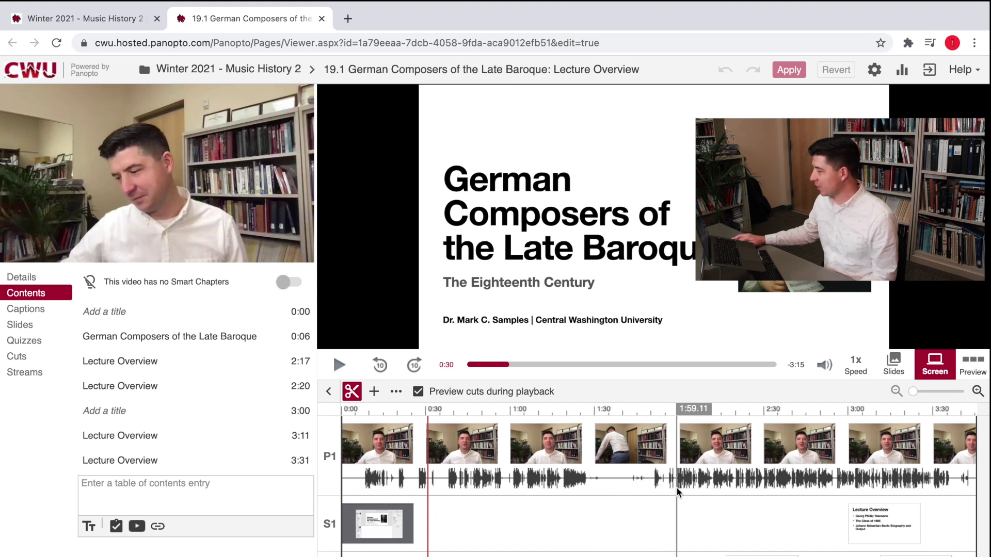
Check playback from 1:59 and cut everything in the recording before that point
left_click(676, 487)
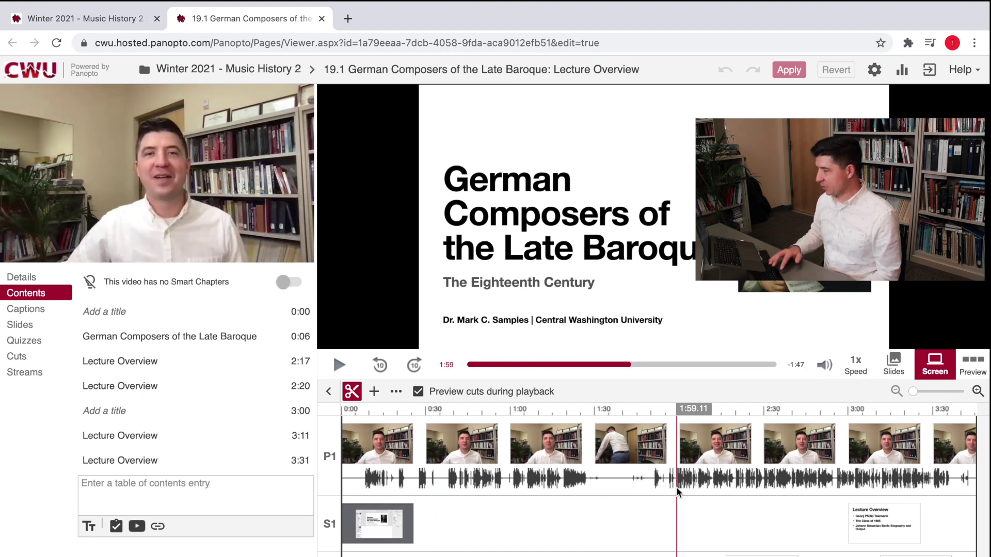
key("space")
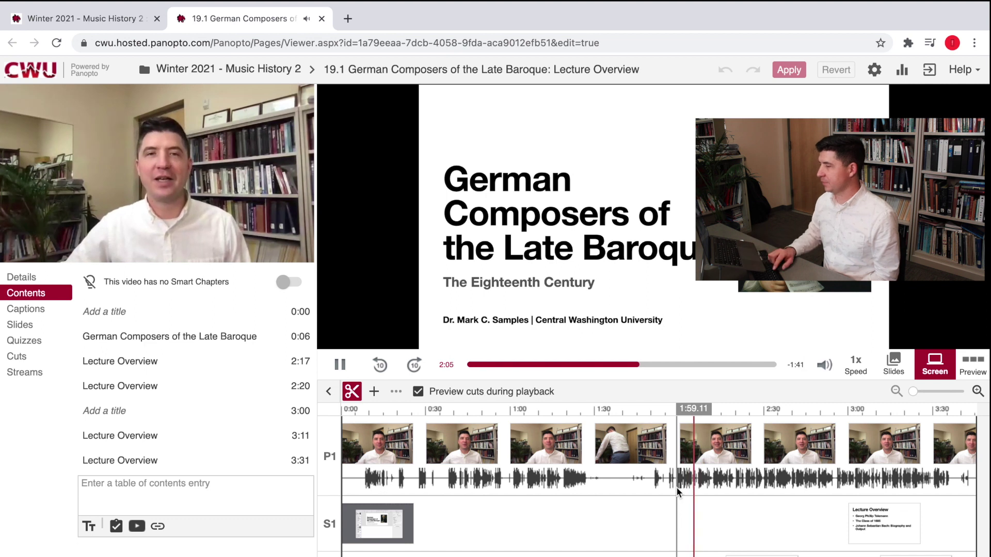
key("space")
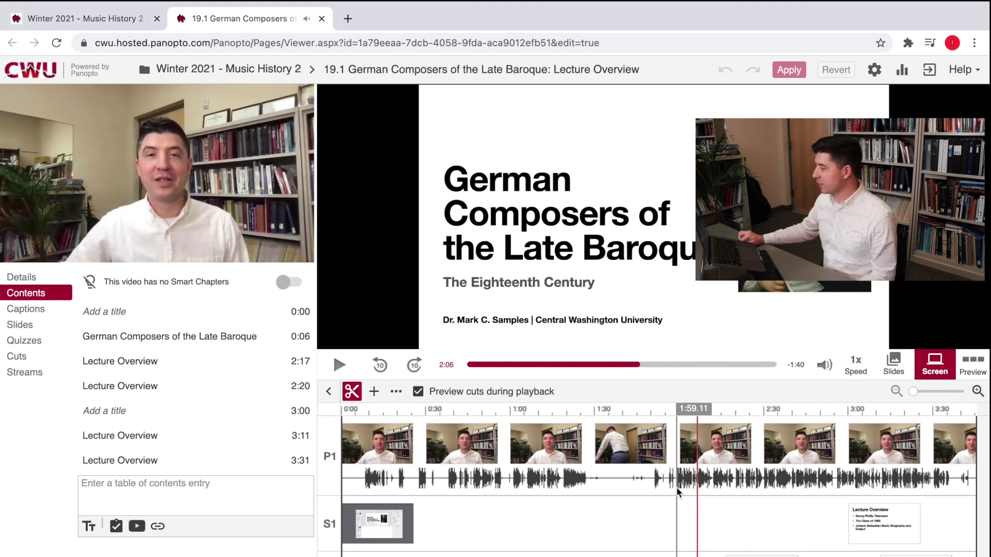
left_click(676, 487)
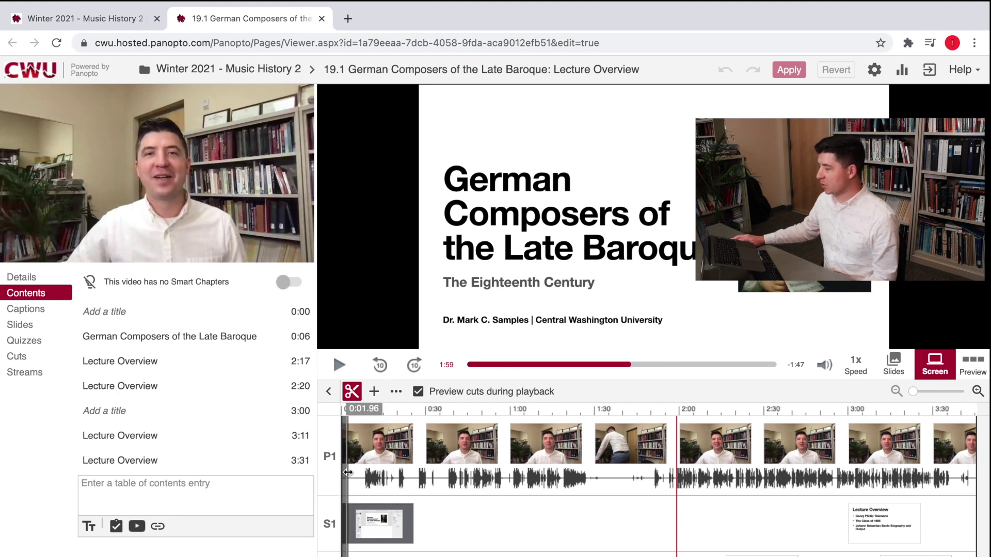
left_click_drag(343, 473, 671, 481)
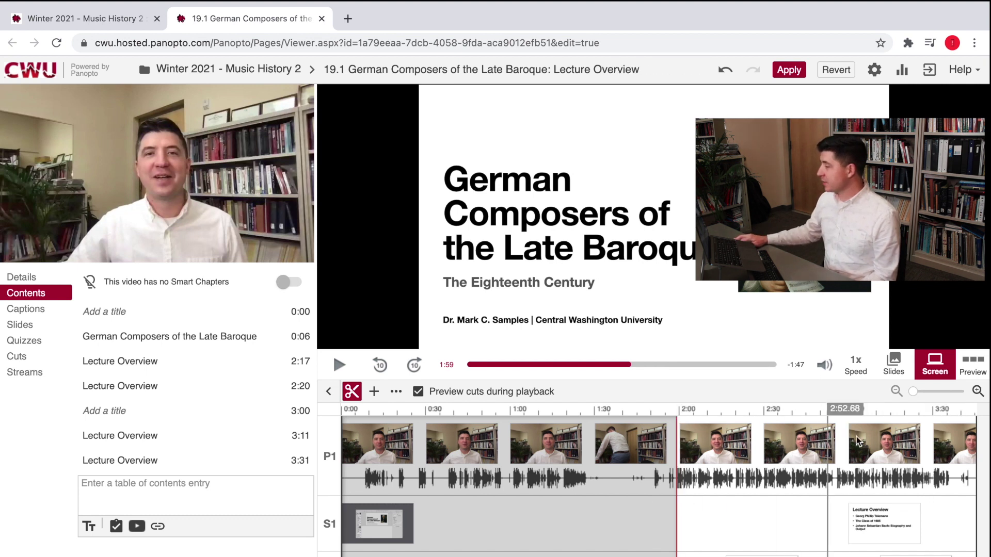
Nudge the start cut slightly later, to about 1:59.3, and preview playback from the cut
left_click_drag(912, 390, 973, 398)
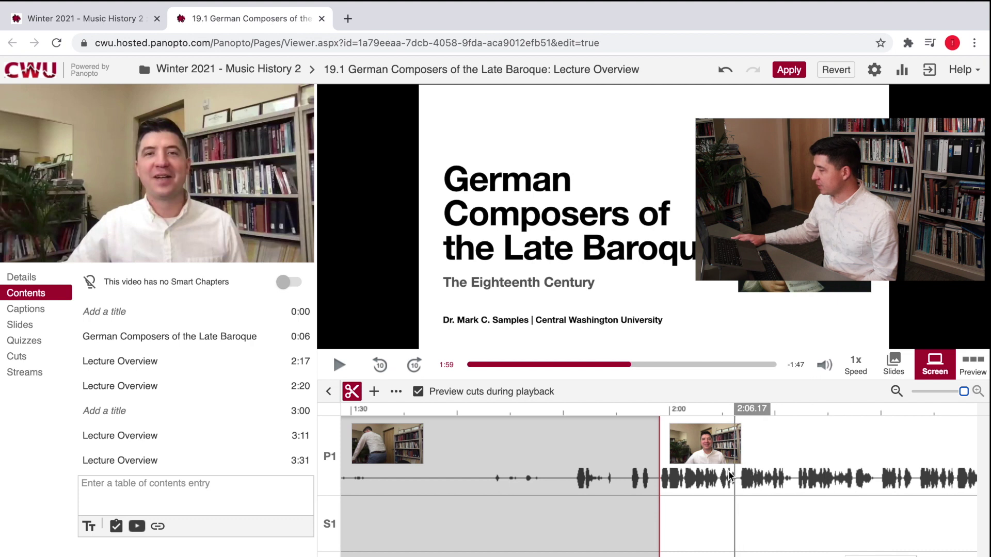
left_click(837, 448)
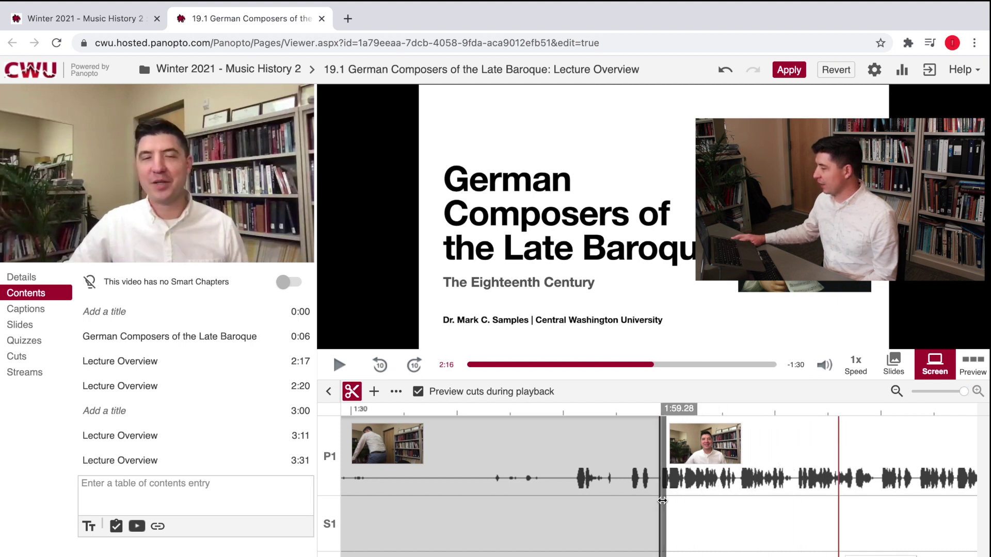
left_click_drag(659, 499, 665, 500)
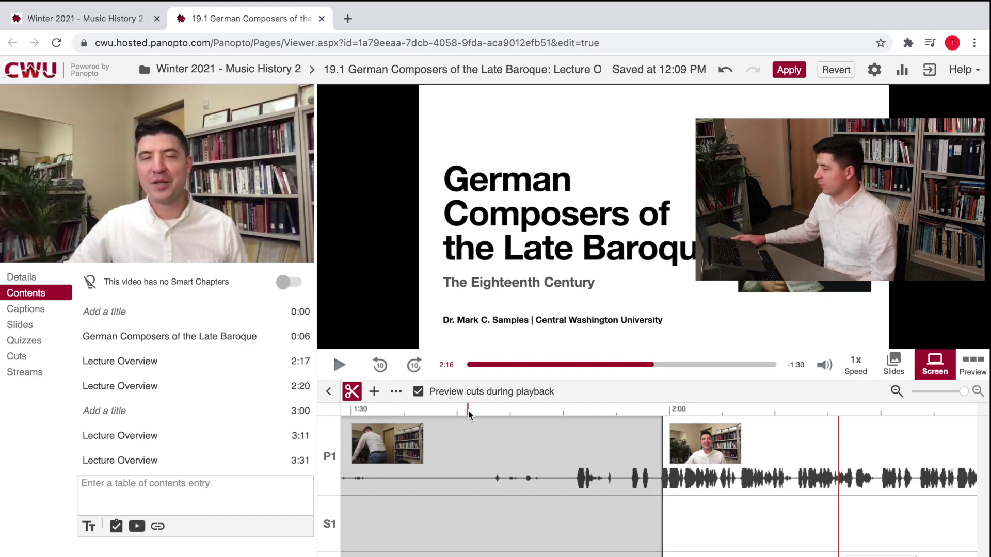
left_click(663, 411)
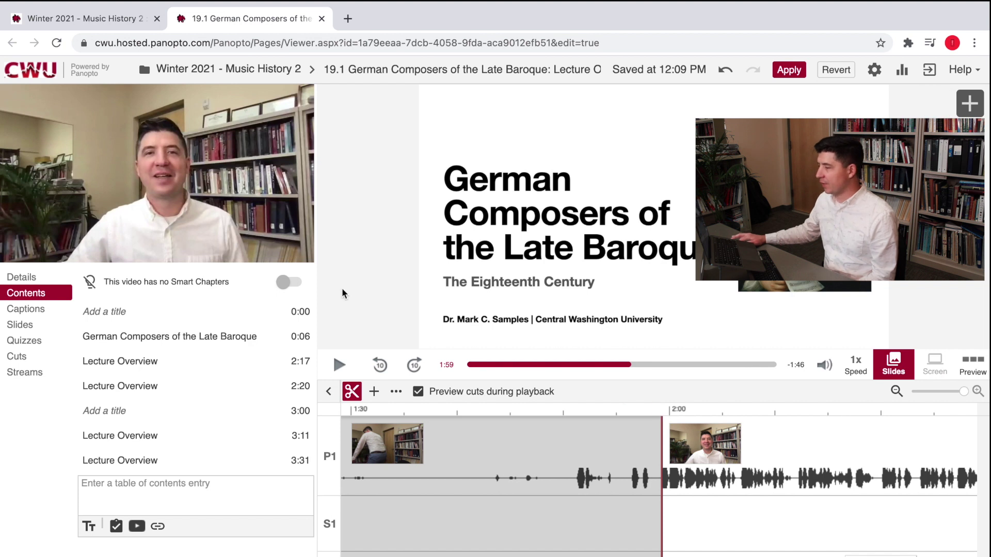
left_click(337, 367)
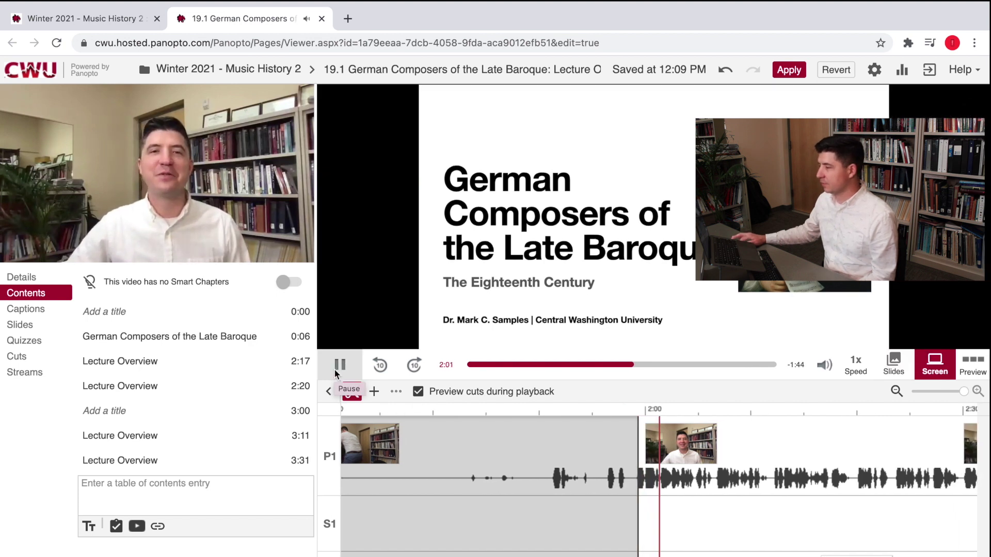
left_click(336, 368)
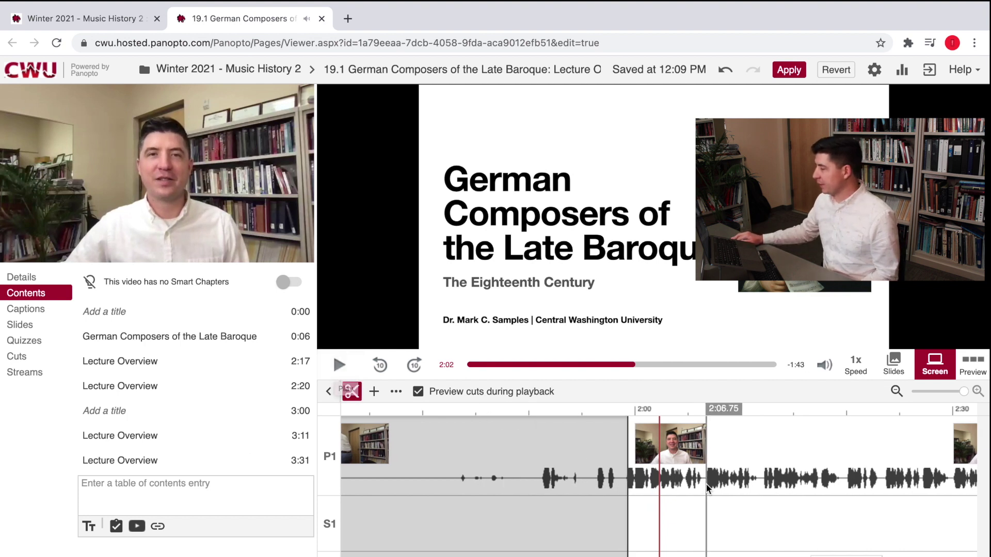
Check the recording's closing seconds and cut everything after about 3:37
left_click_drag(961, 393, 888, 391)
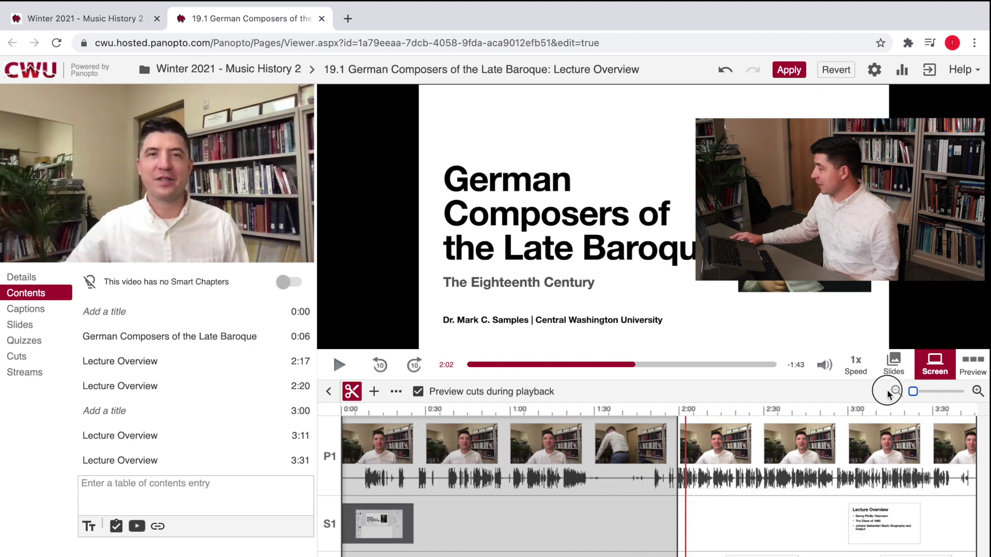
left_click(952, 461)
key("space")
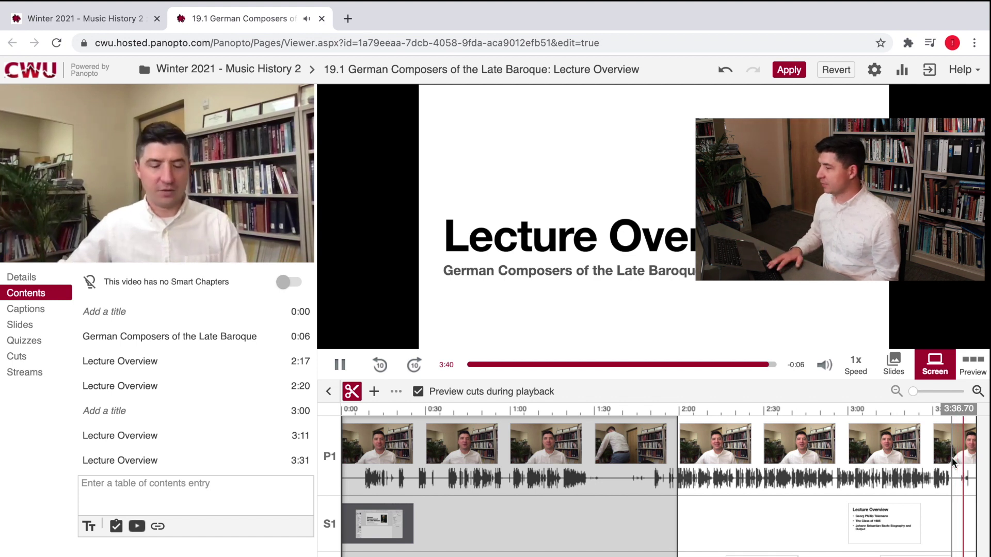
key("space")
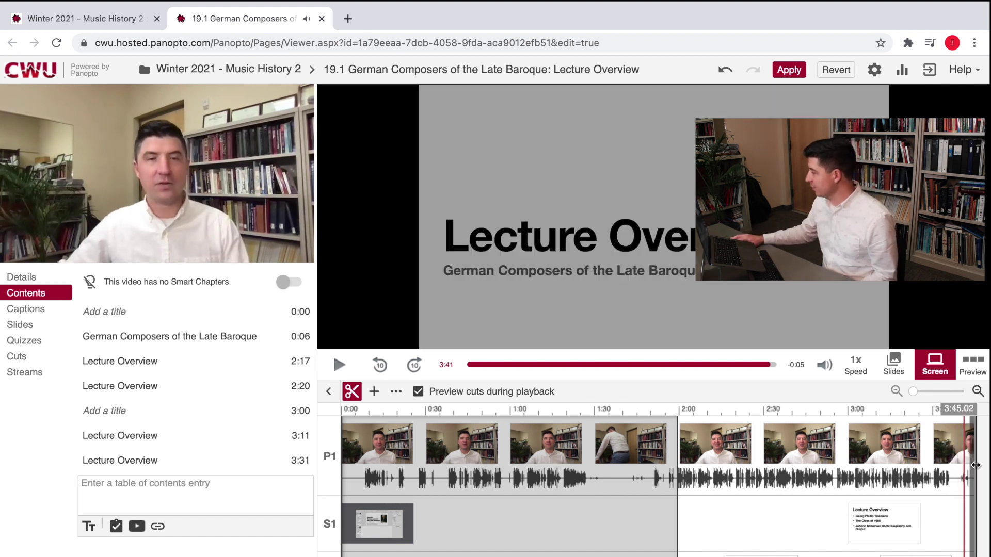
mouse_move(969, 473)
left_mouse_down()
mouse_move(941, 480)
mouse_move(954, 485)
left_mouse_up()
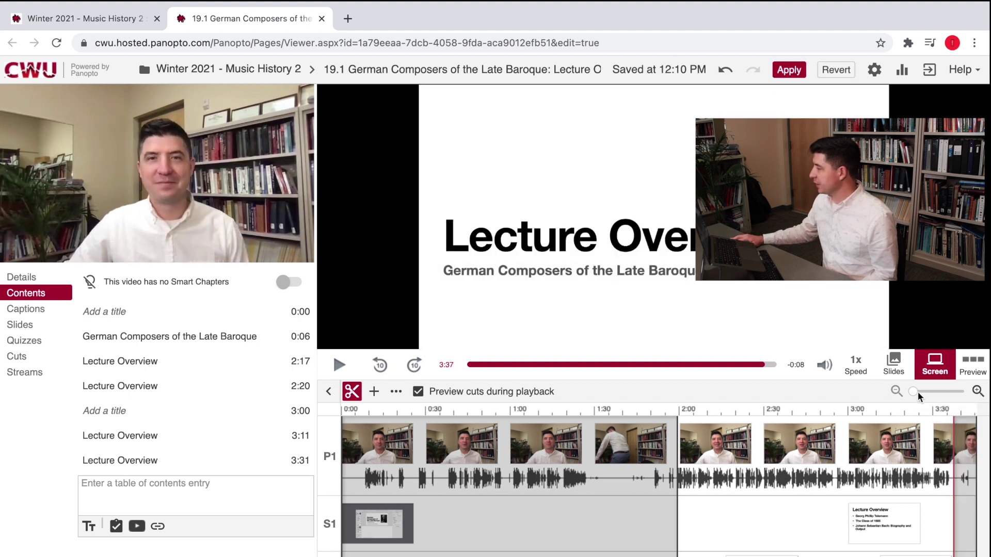
left_click_drag(919, 393, 963, 391)
left_click_drag(891, 489, 973, 491)
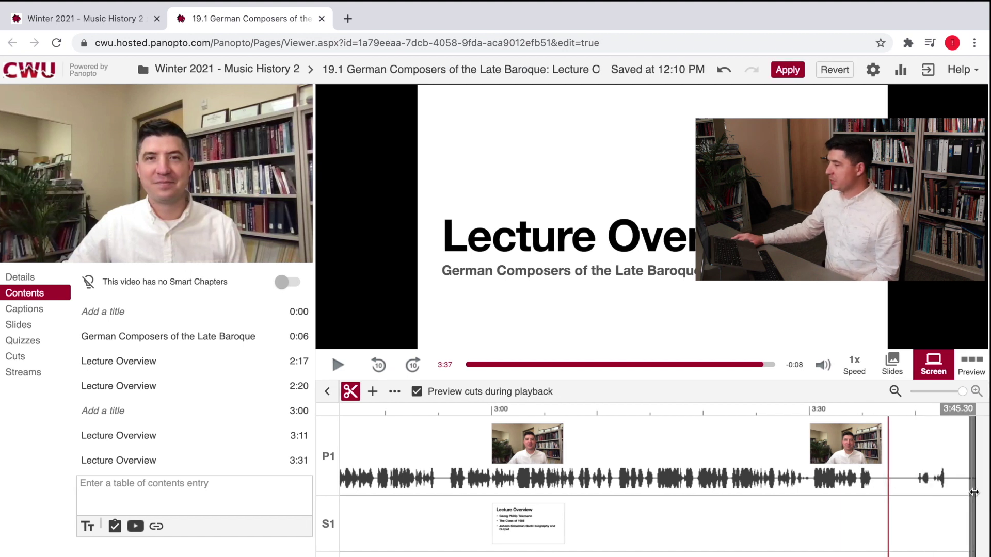
left_click_drag(975, 488, 887, 489)
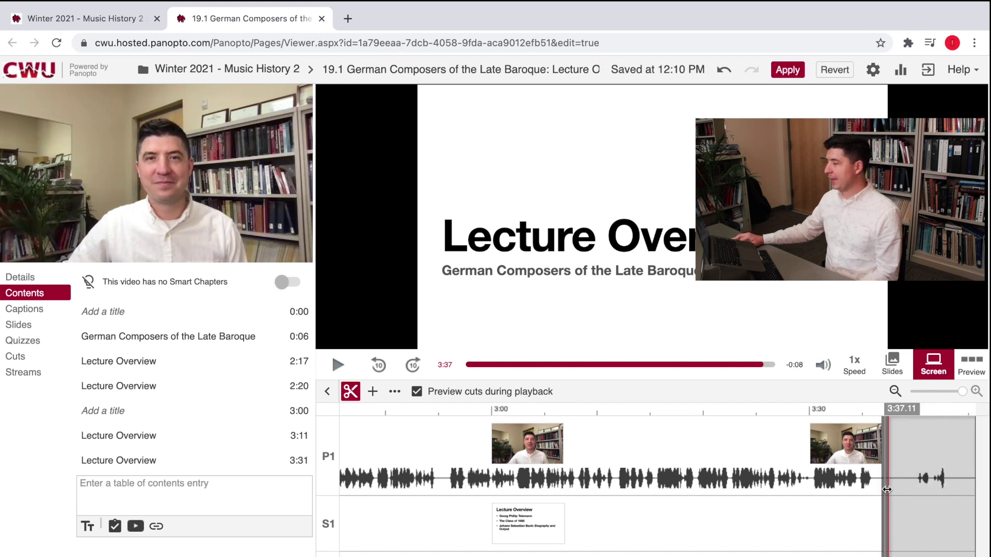
Preview the seconds leading into the end cut and move the cut slightly earlier, just after the last spoken words
left_click(861, 434)
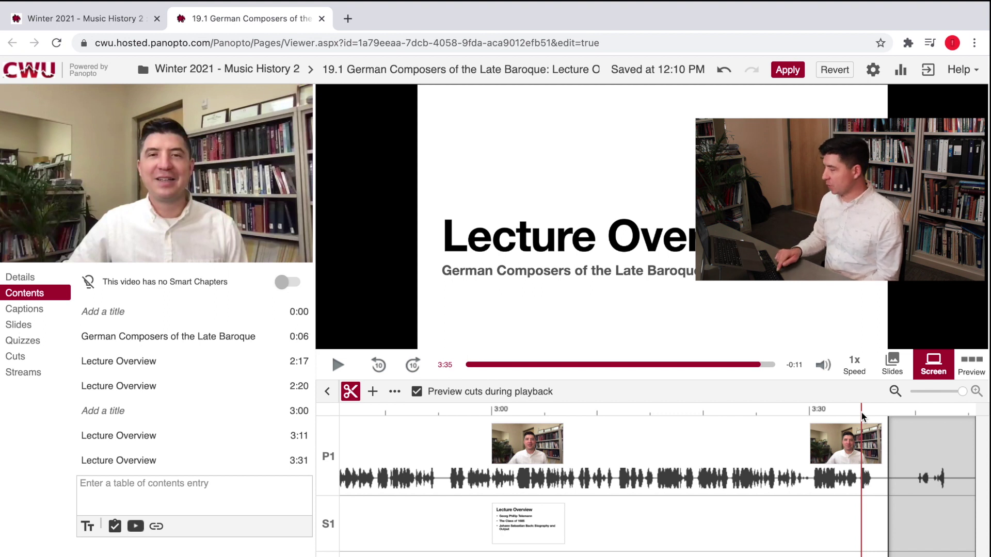
key("space")
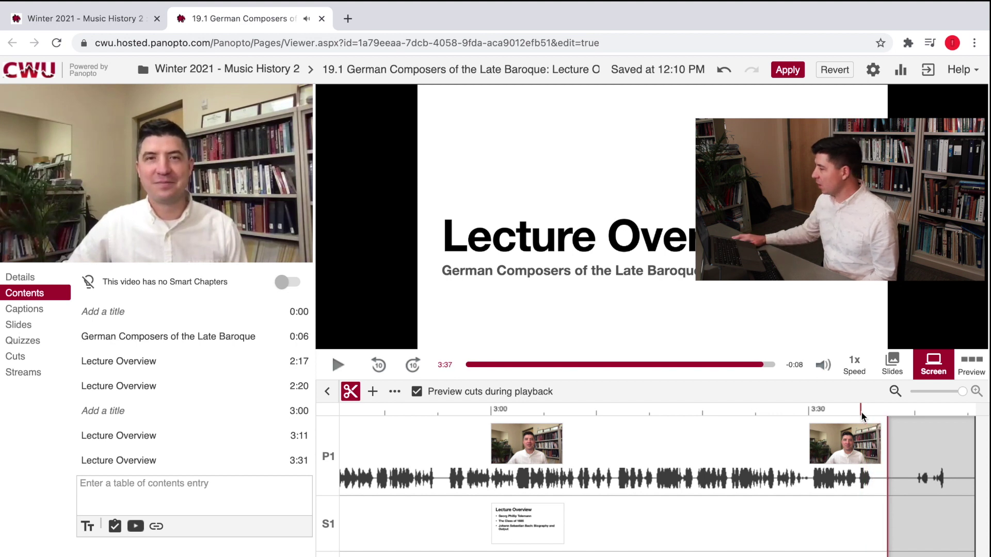
left_click_drag(862, 416, 839, 414)
left_click_drag(885, 472, 879, 471)
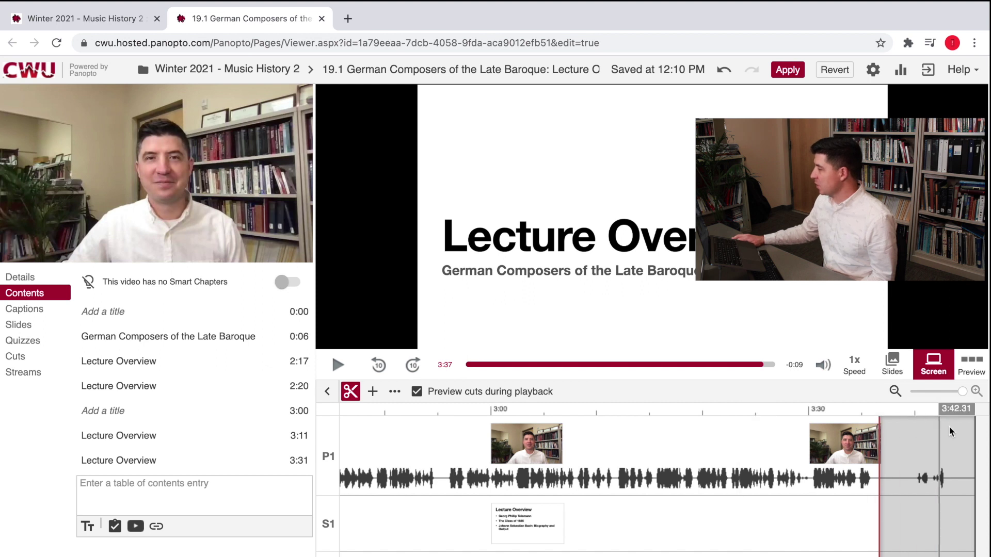
Set the playback speed to 2x and preview the trimmed recording from the start cut at 1:59
left_click_drag(964, 394, 904, 394)
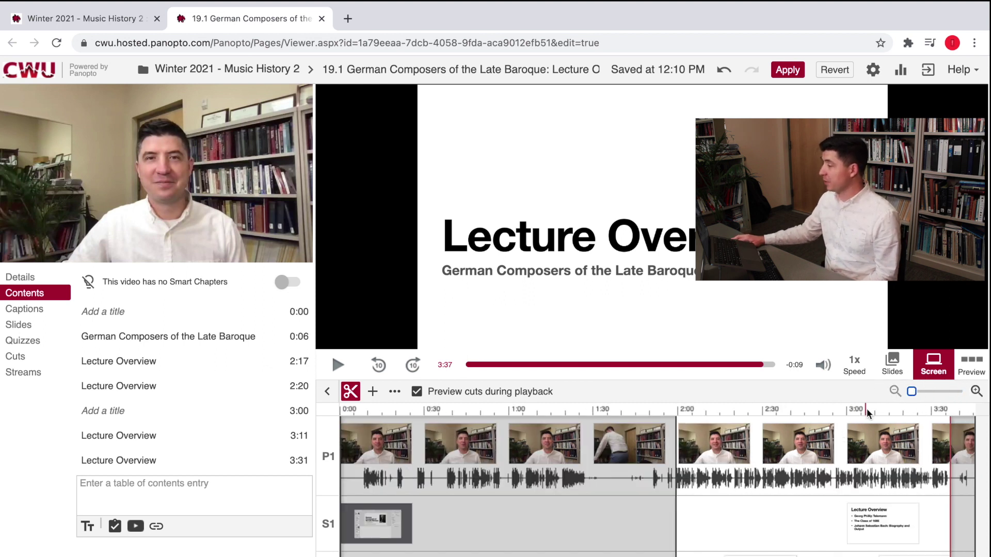
left_click_drag(910, 392, 931, 392)
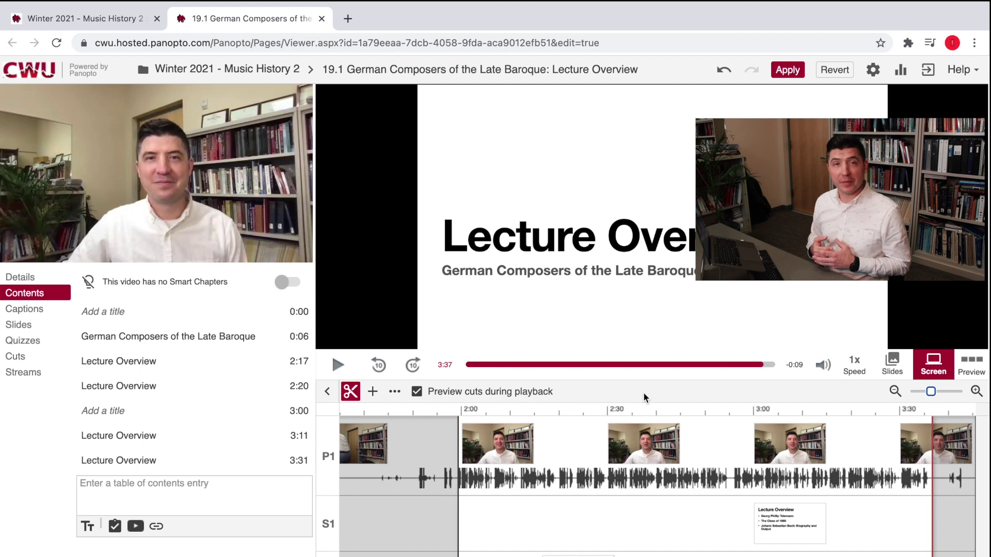
left_click(460, 410)
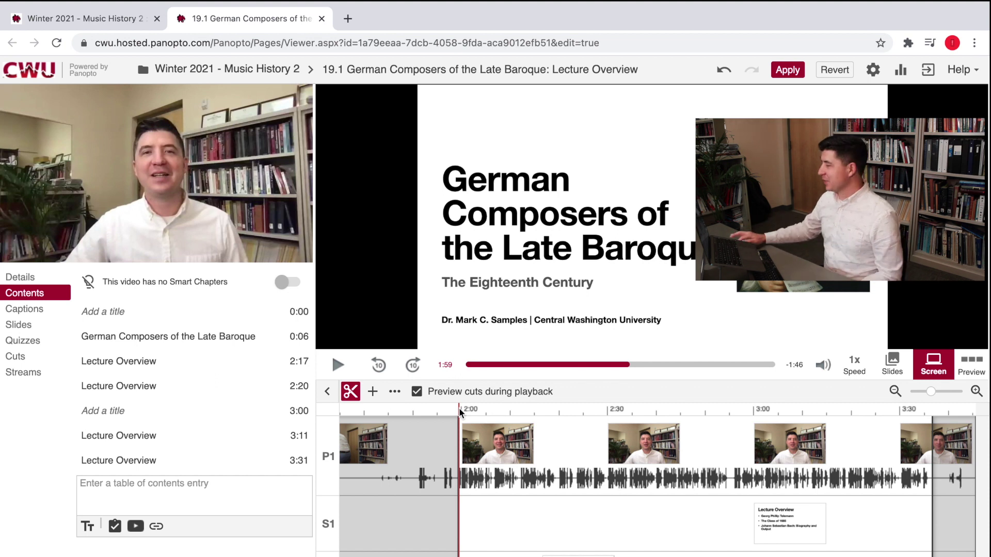
left_click(859, 374)
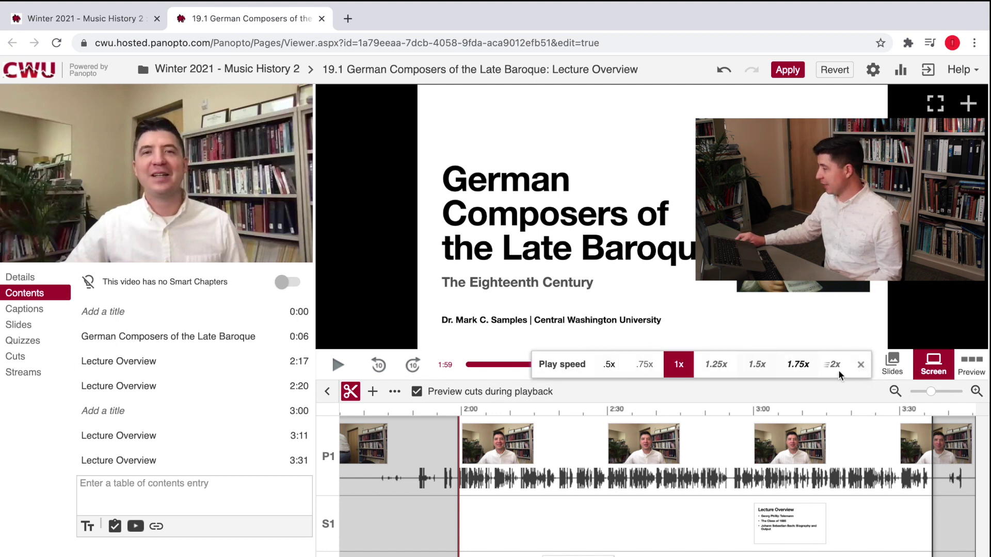
left_click(840, 368)
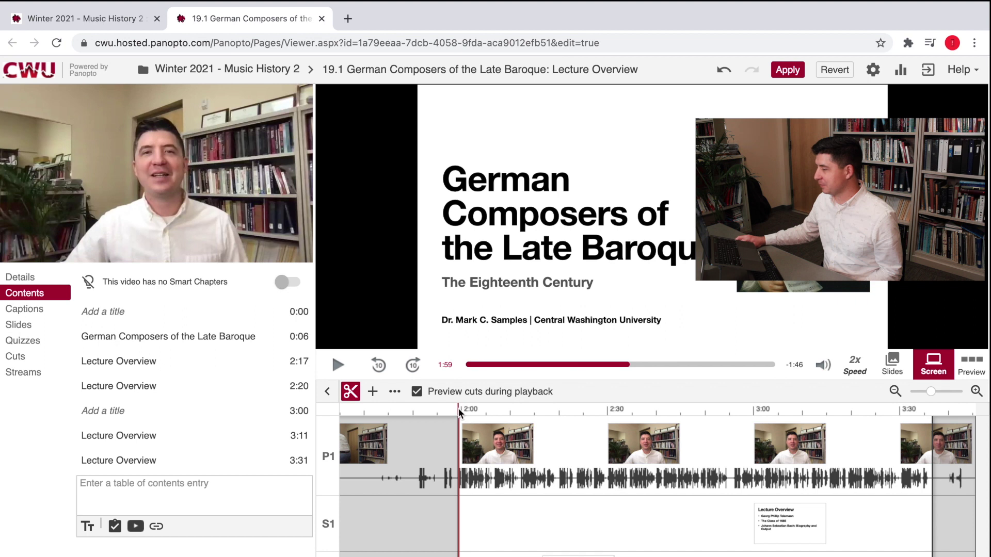
left_click(338, 365)
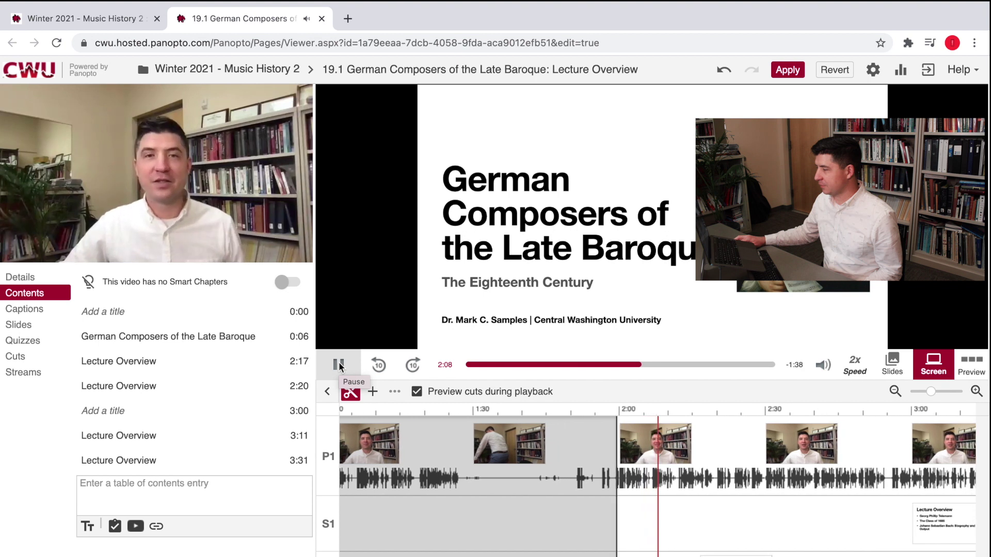
left_click(339, 366)
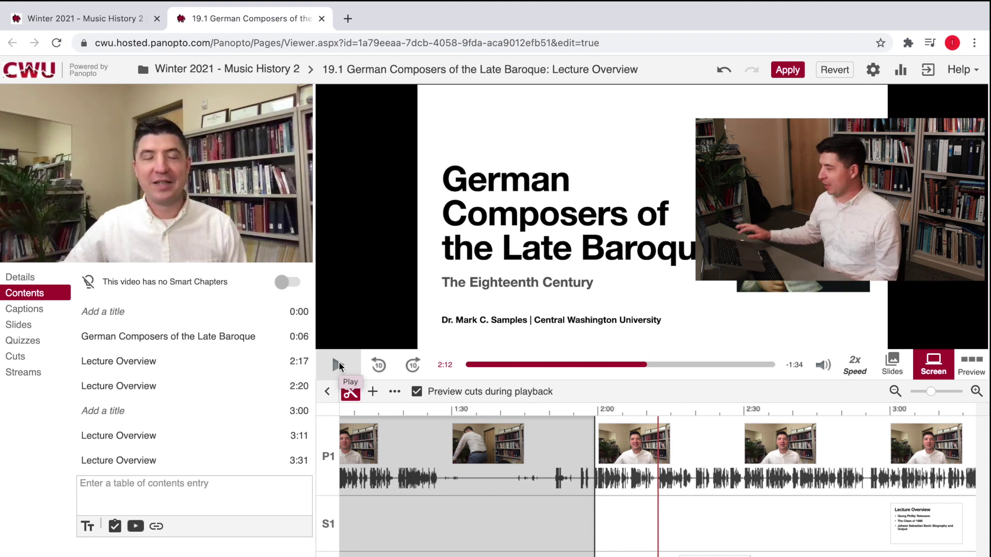
Play the closing section of the trimmed recording up to the end cut
scroll(805, 506, "right", 5)
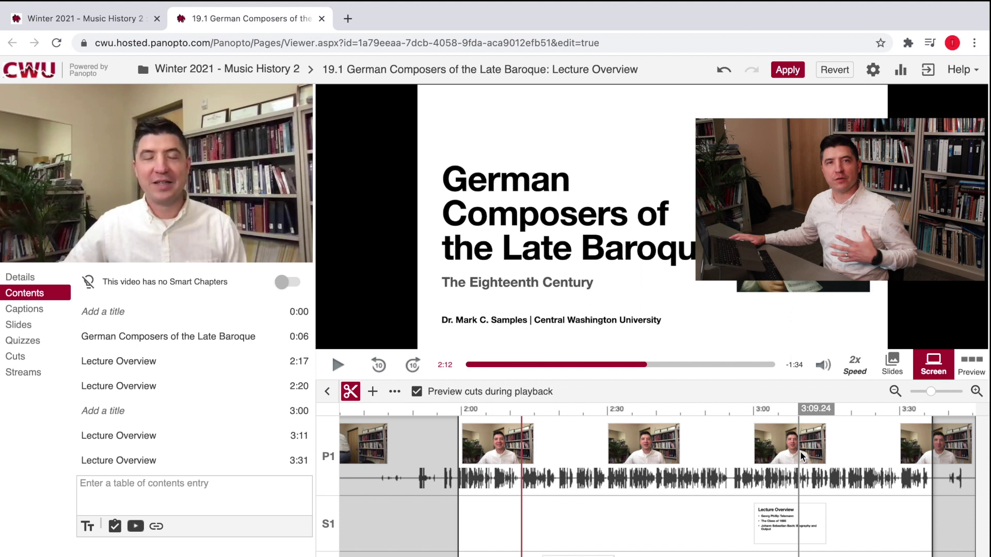
left_click(843, 412)
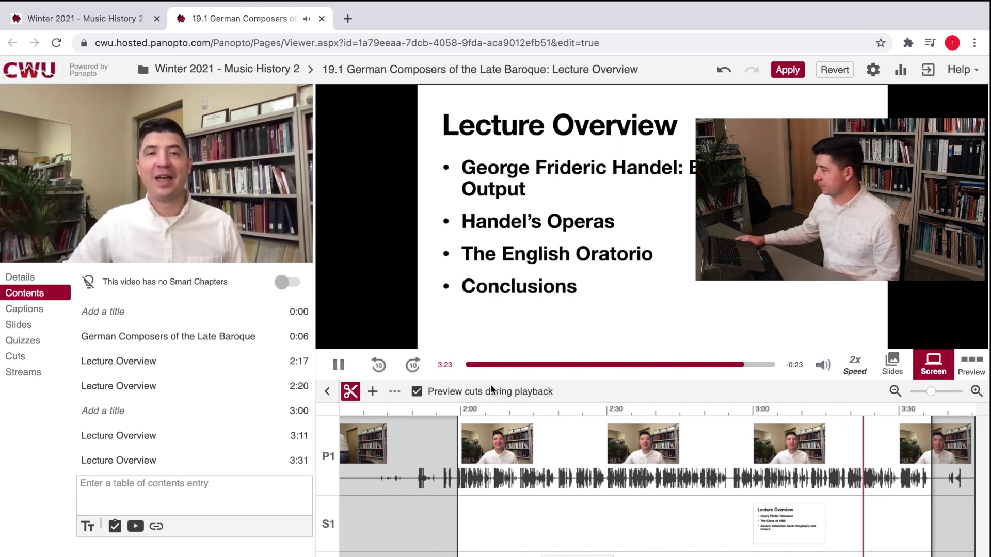
left_click(339, 365)
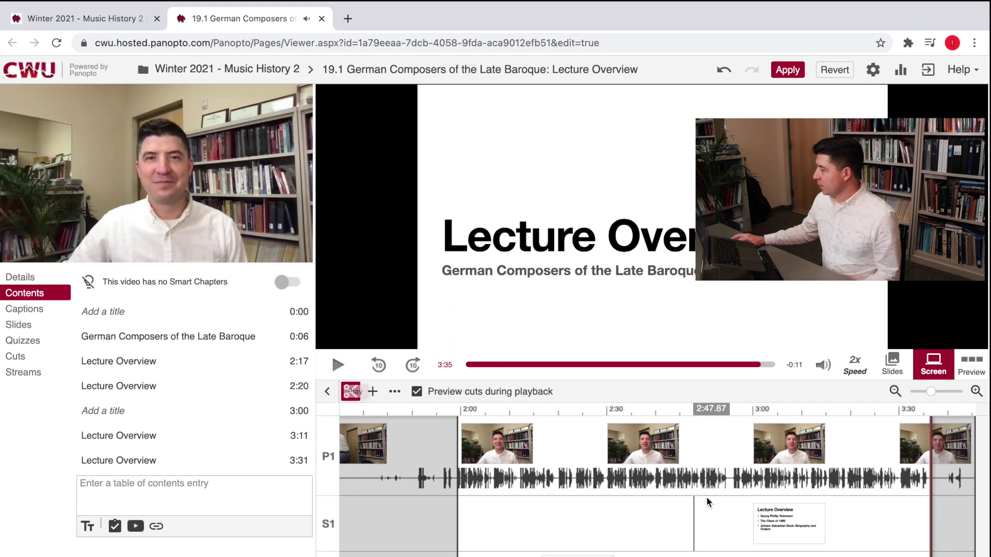
Play the recording from about 3:12 to find a passage in the middle for an additional cut
left_click(811, 483)
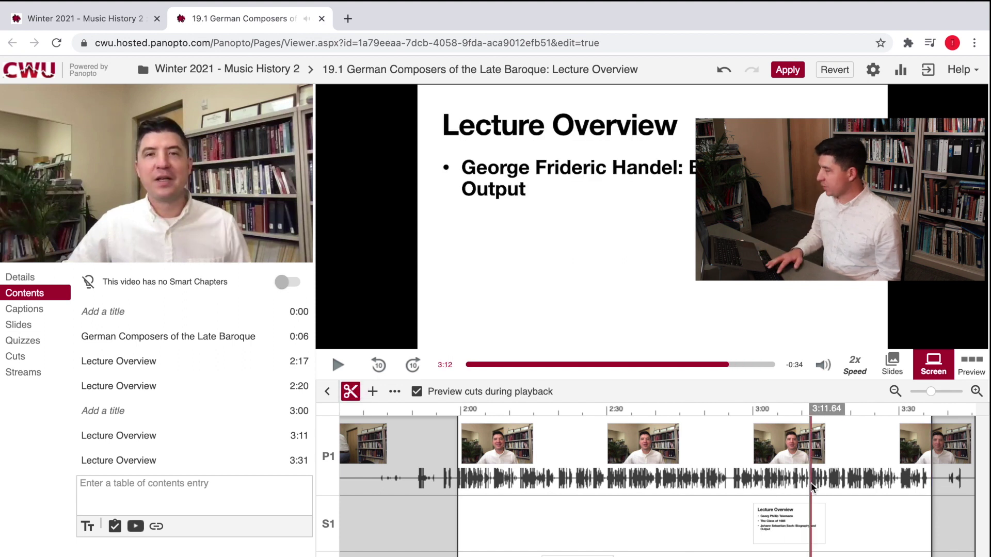
key("space")
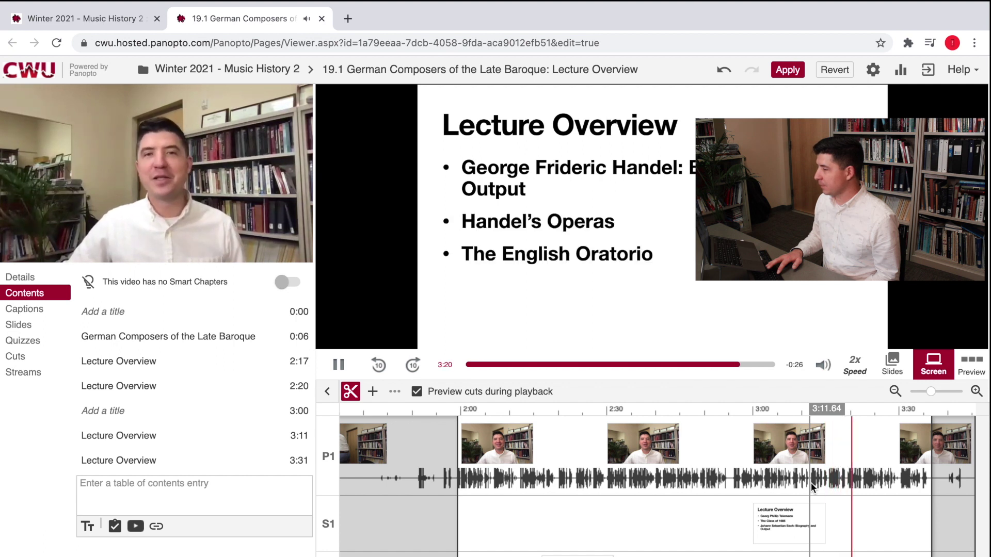
key("space")
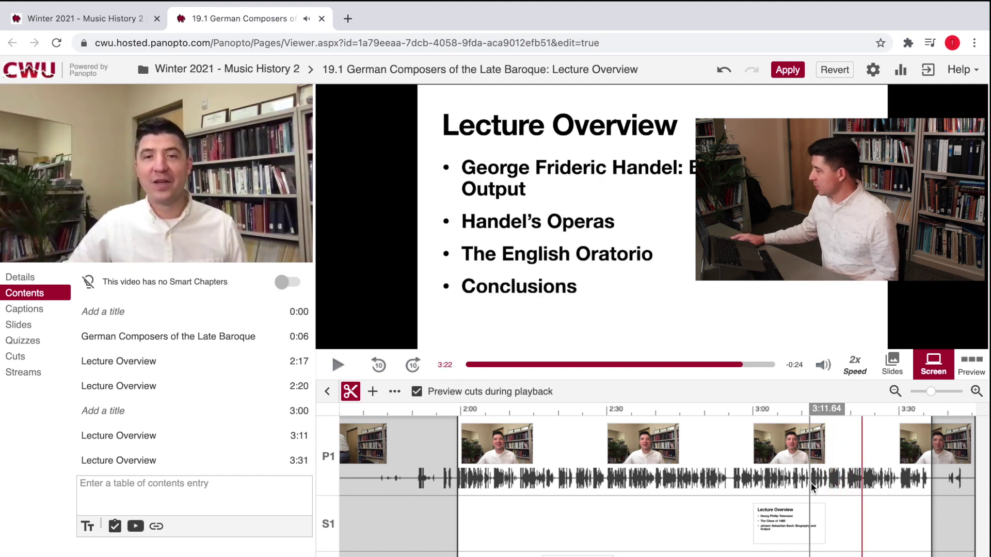
Return the playback position to about 3:12 and set the playback speed to 1x
left_click(811, 481)
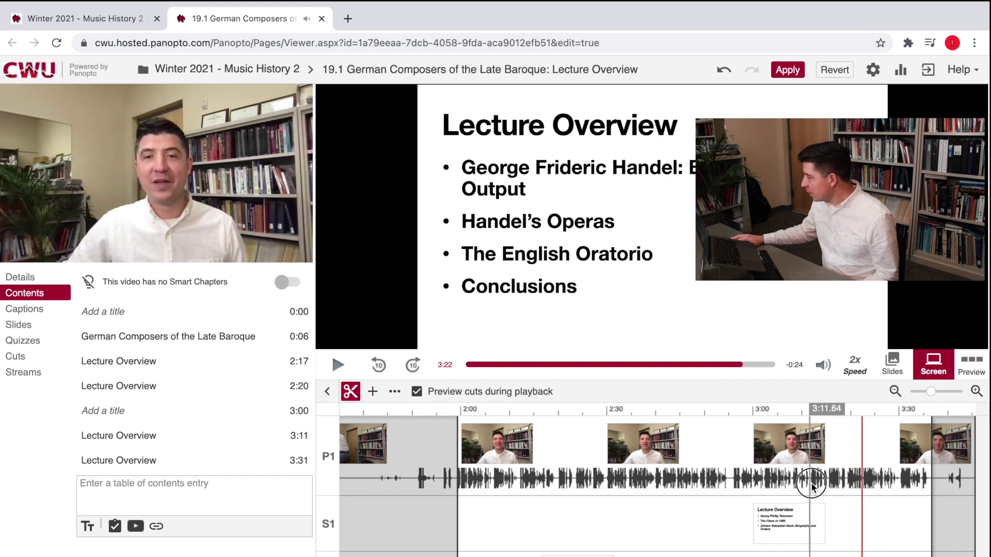
left_click_drag(932, 395, 950, 396)
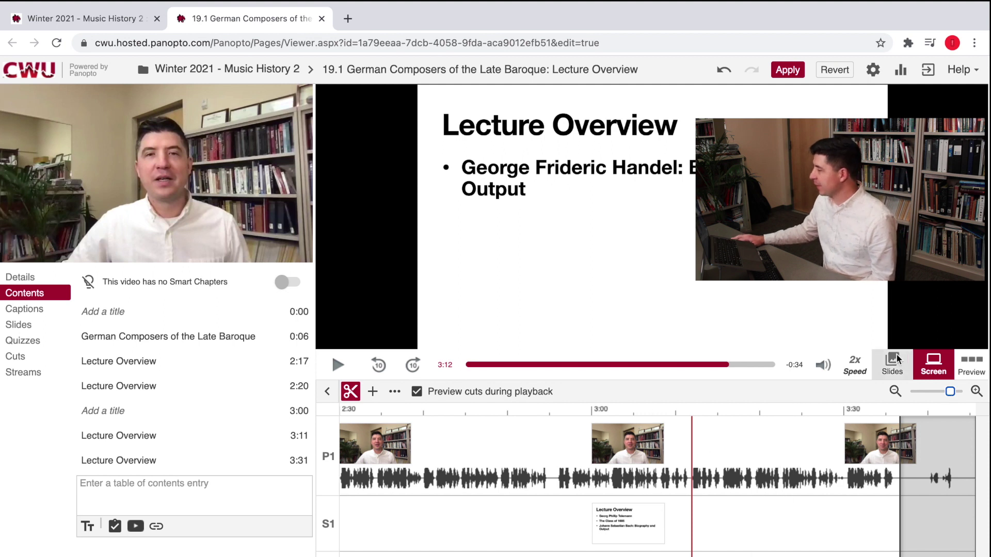
left_click(855, 365)
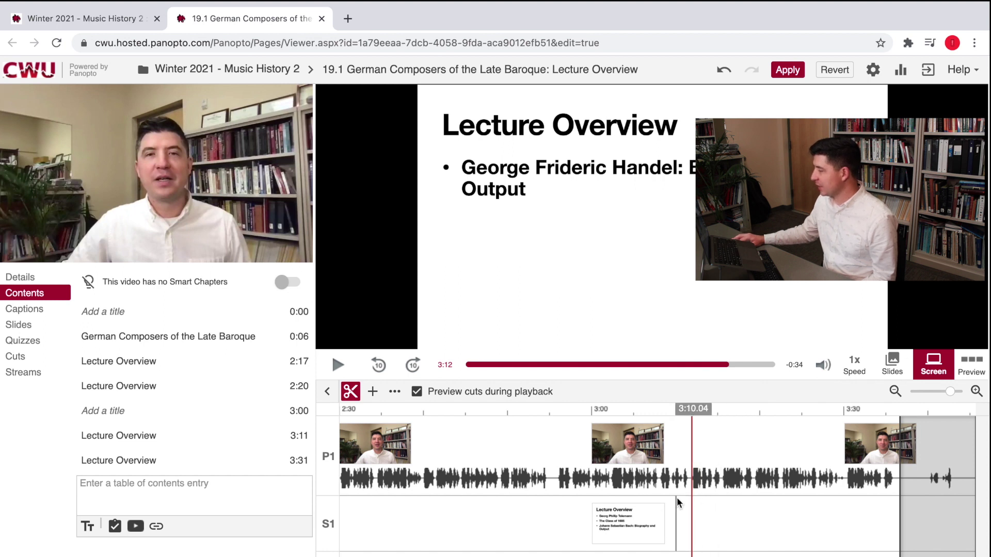
key("space")
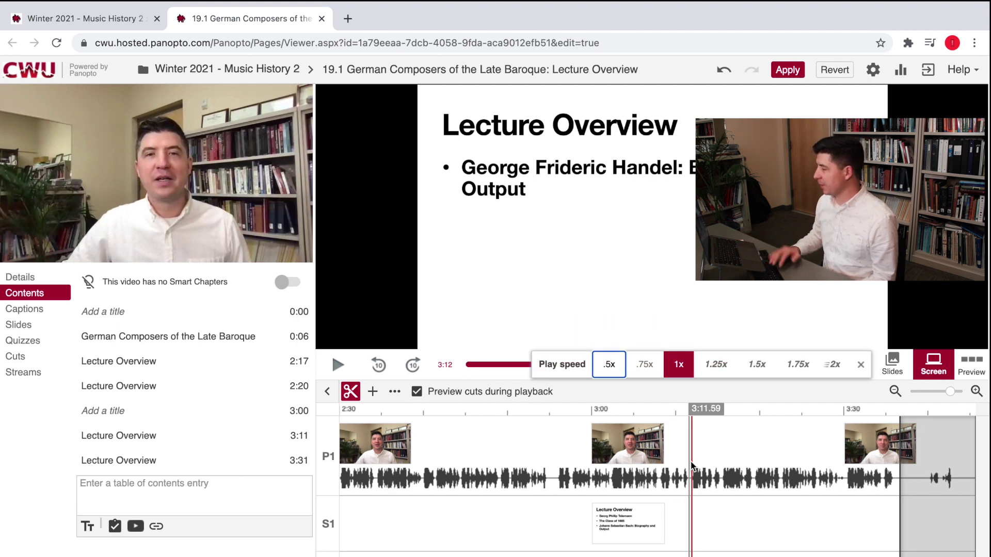
left_click(681, 366)
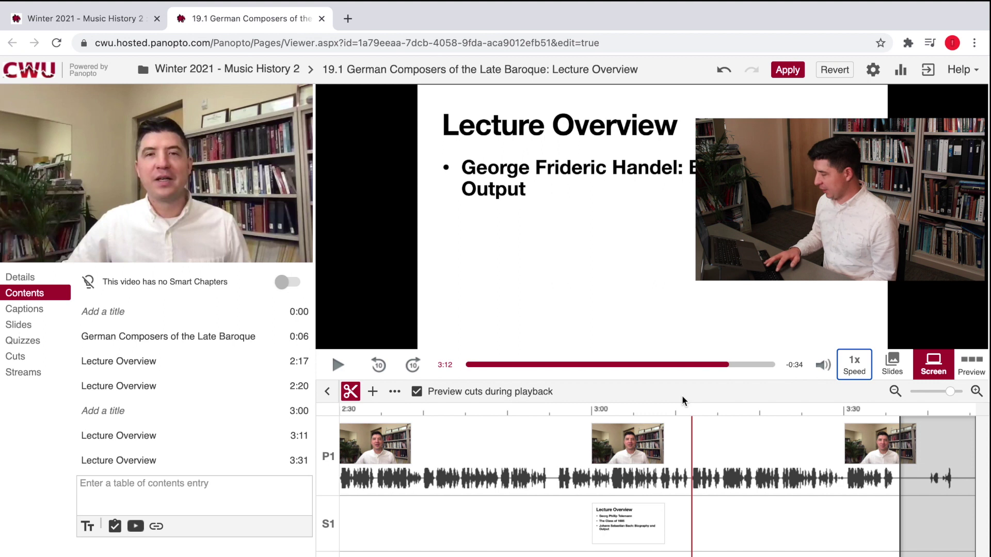
key("space")
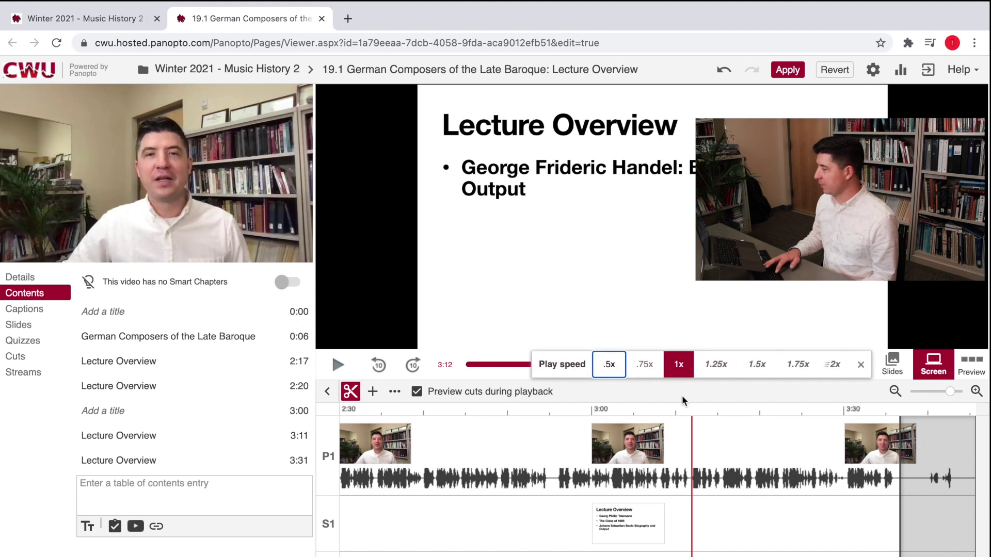
left_click(681, 367)
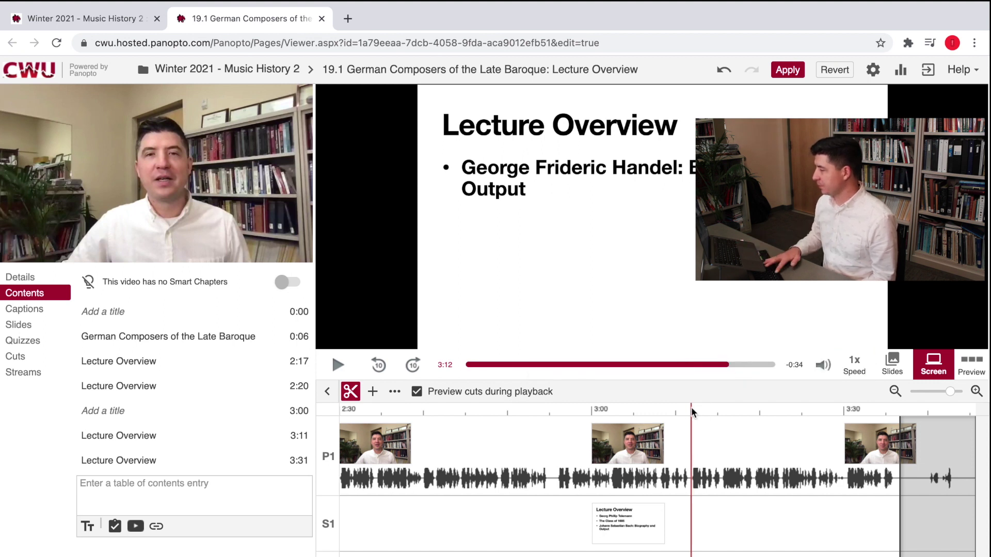
Play a few seconds from 3:12 and cut the passage between 3:12.00 and 3:15.33
key("space")
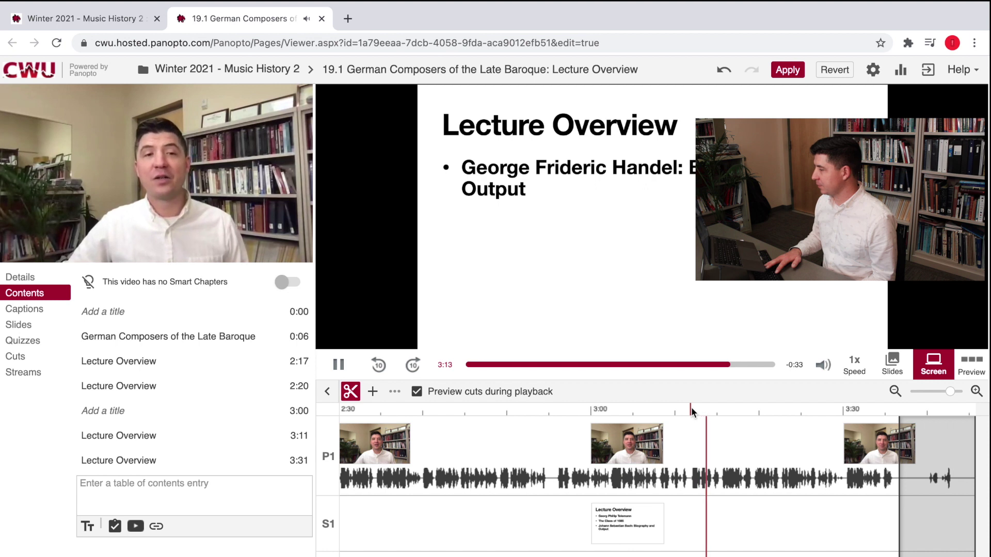
key("space")
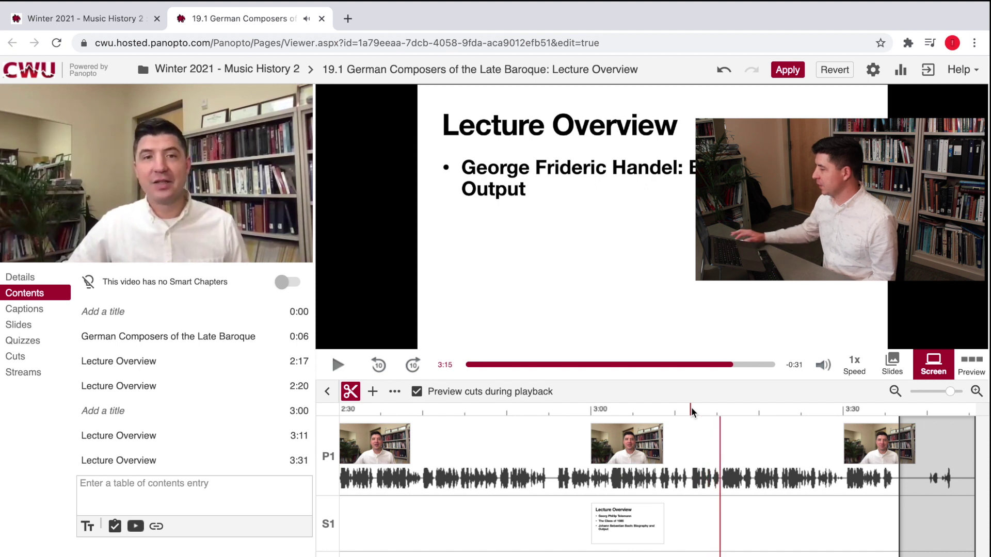
left_click_drag(693, 452, 720, 454)
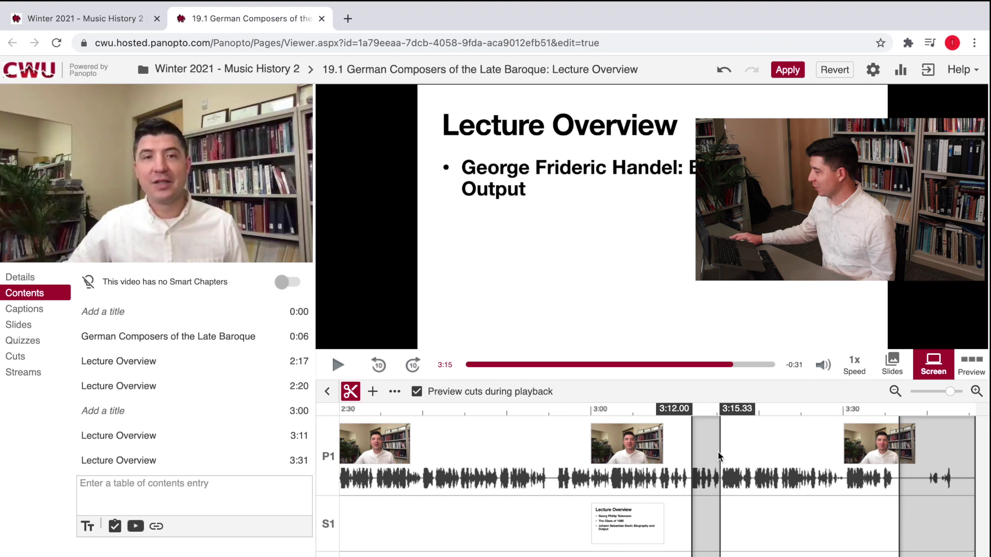
Preview the playback across the new middle cut, starting at about 3:10
left_click(667, 410)
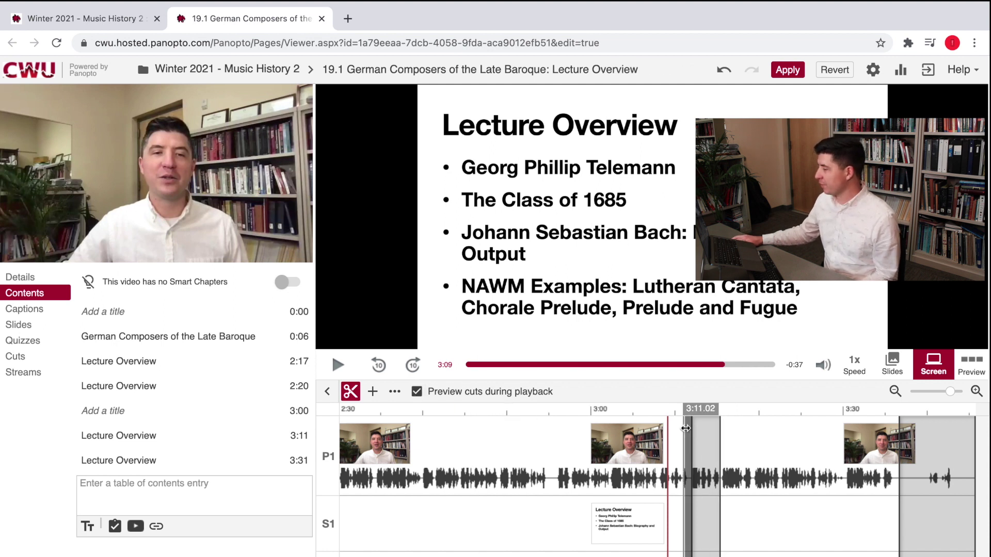
left_click(676, 413)
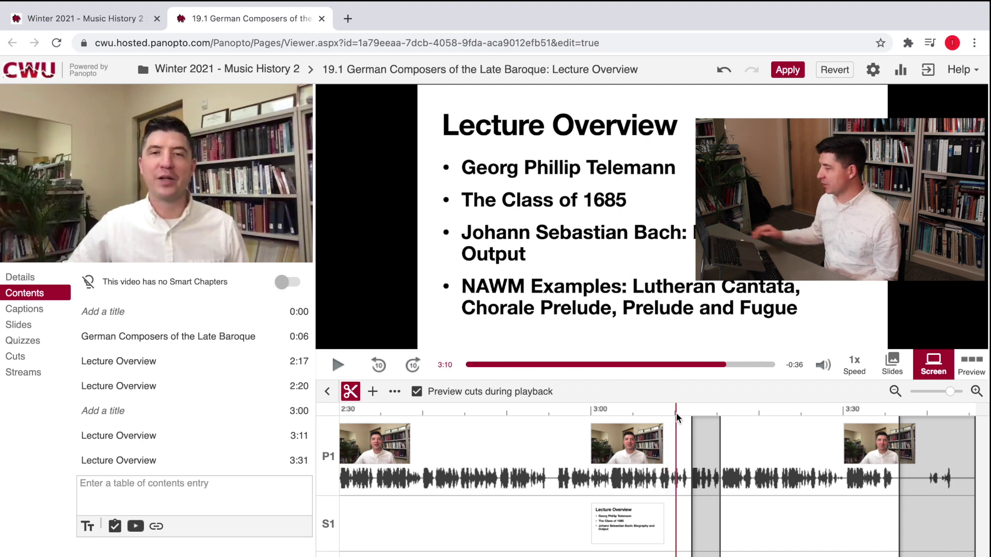
key("space")
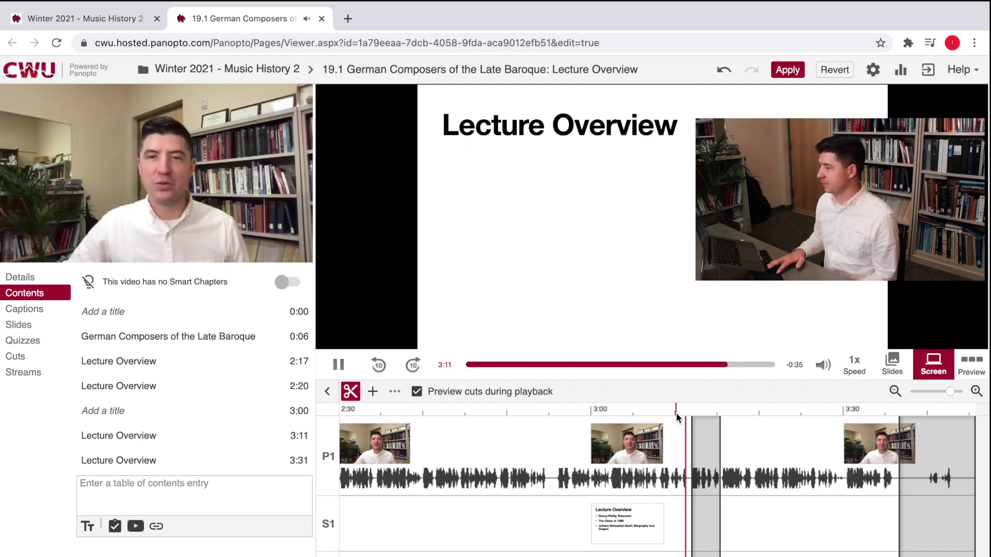
key("space")
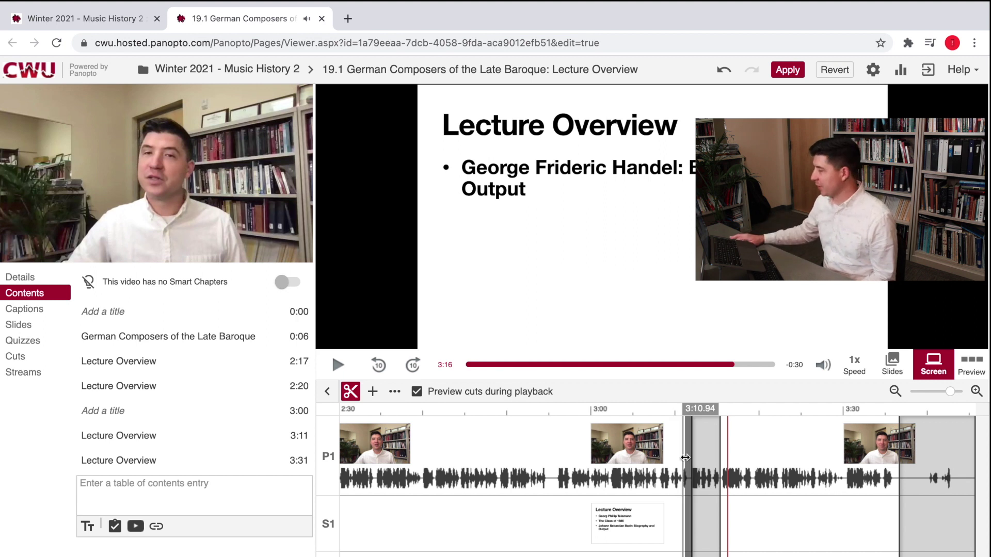
Fine-tune both edges of the middle cut, moving its start slightly earlier
left_click_drag(691, 509, 688, 506)
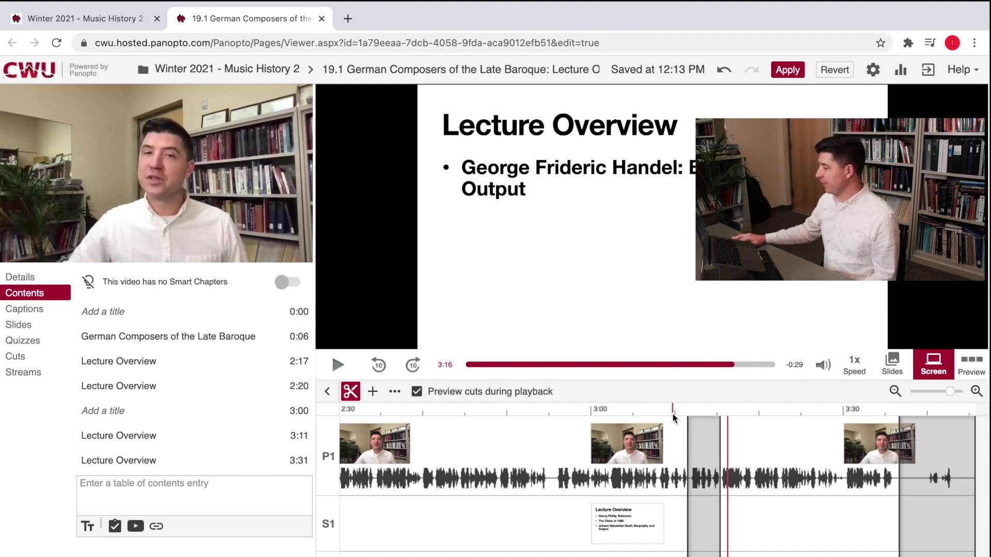
mouse_move(720, 494)
left_mouse_down()
mouse_move(729, 491)
mouse_move(712, 491)
left_mouse_up()
left_click(787, 479)
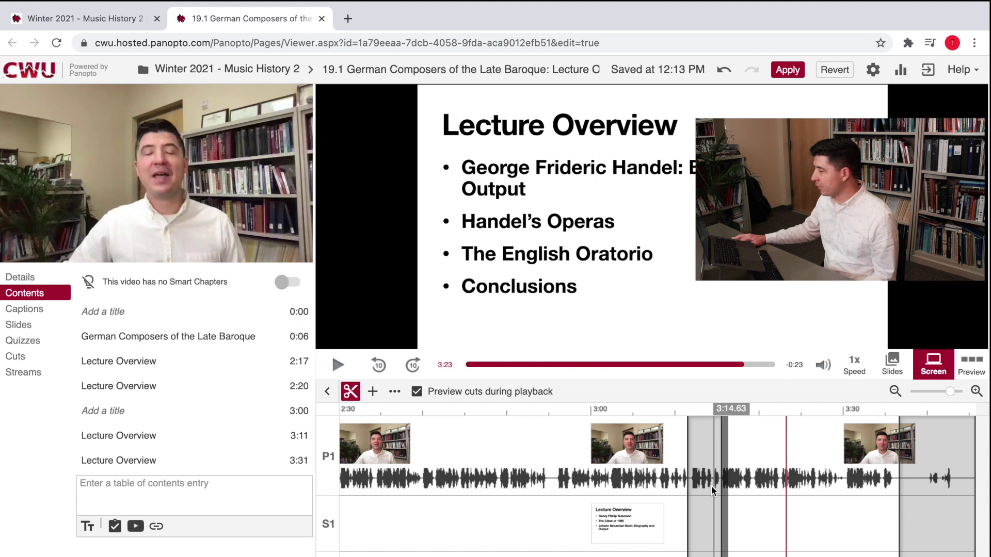
Preview the adjusted middle cut by playing from about 3:08 to just past it
left_click(658, 411)
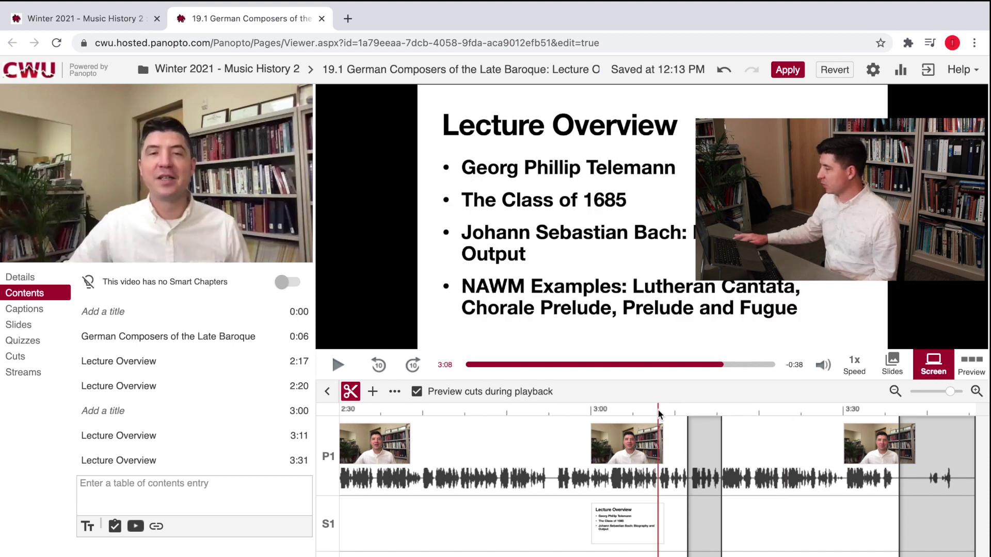
key("space")
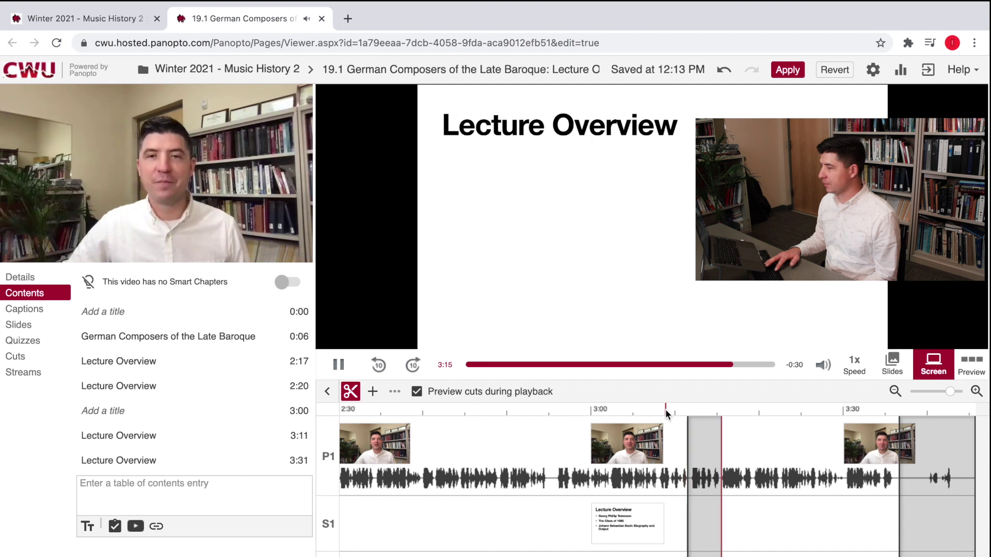
key("space")
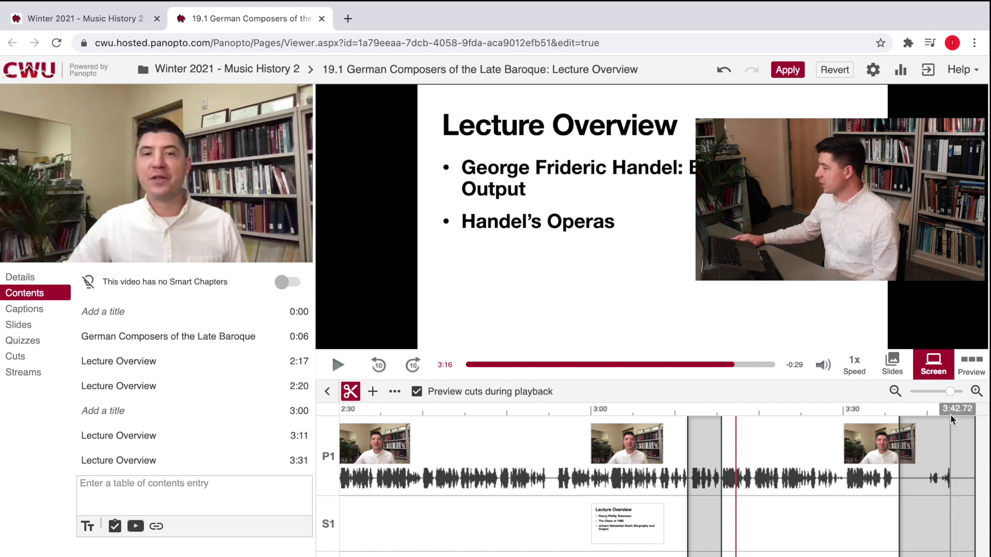
Remove the middle cut between about 3:11 and 3:15 by closing its end edge onto its start edge
left_click_drag(950, 392, 969, 392)
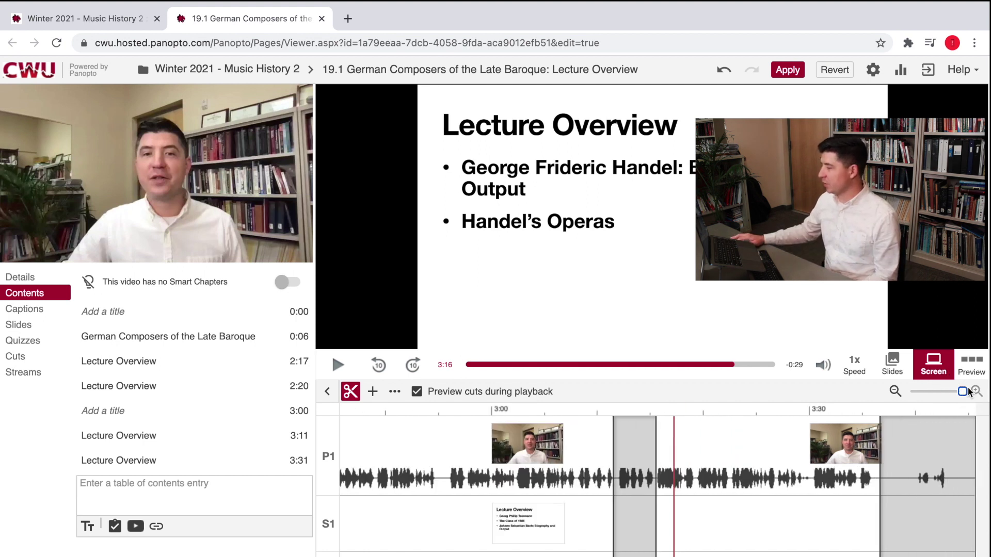
left_click_drag(655, 482, 608, 453)
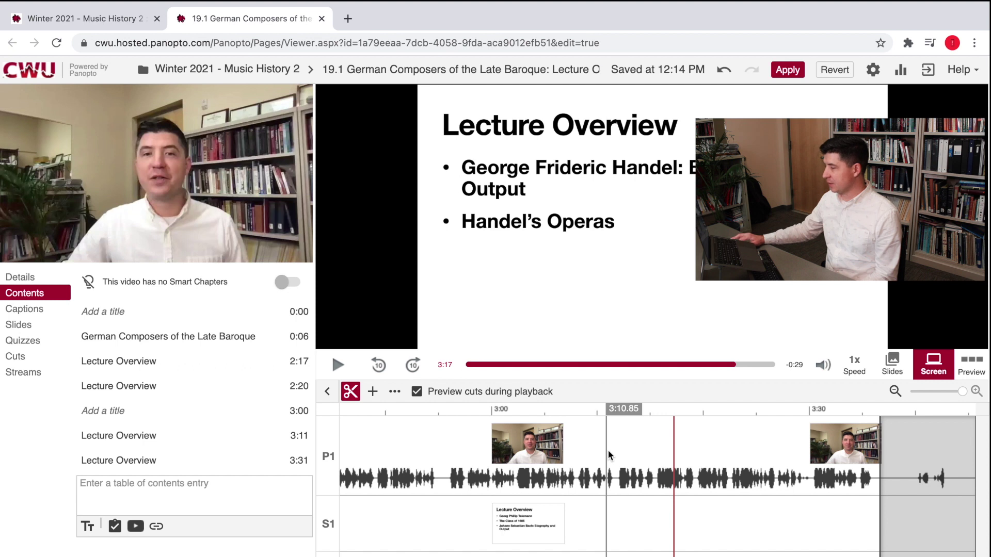
scroll(633, 510, "left", 10)
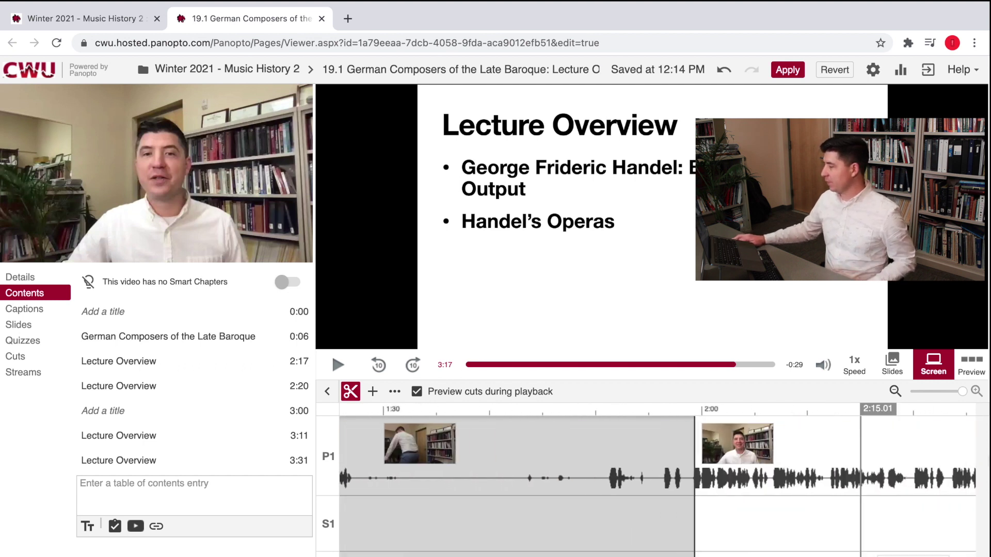
scroll(861, 516, "right", 1)
left_click_drag(963, 392, 884, 391)
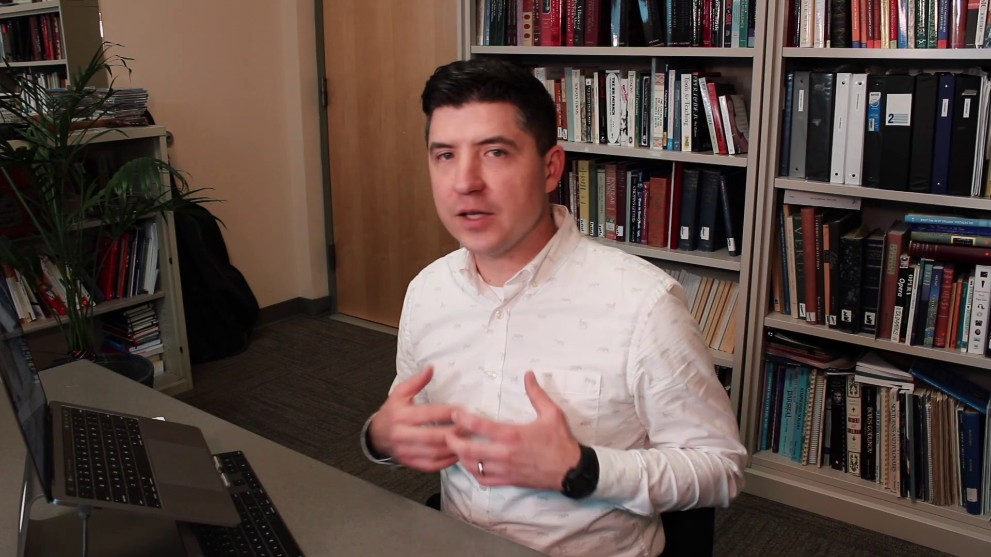